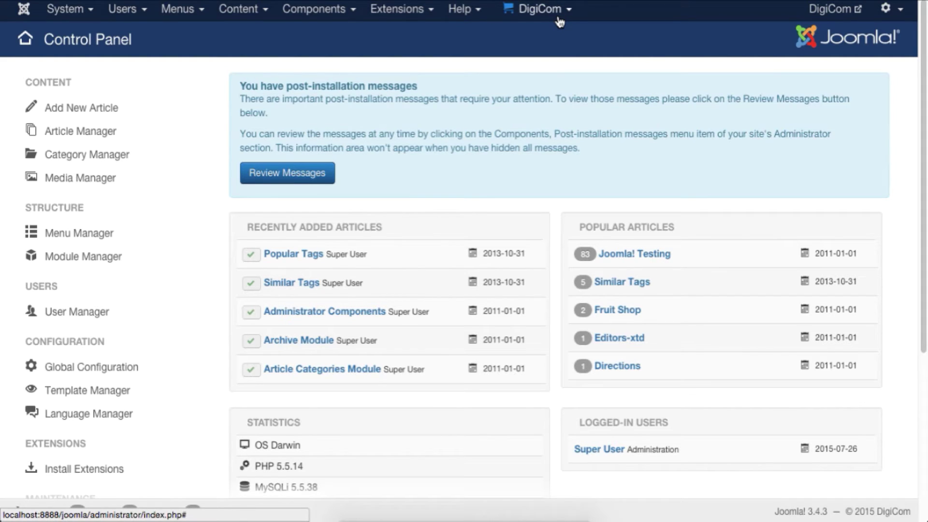
Load the DigiCom Dashboard from Components and scroll through its 139.00 USD sales summary
click(559, 21)
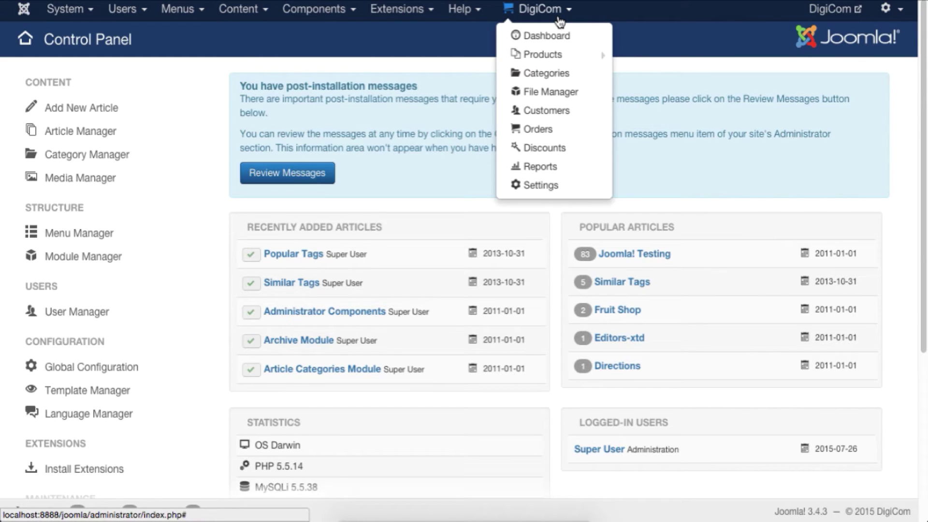
click(319, 10)
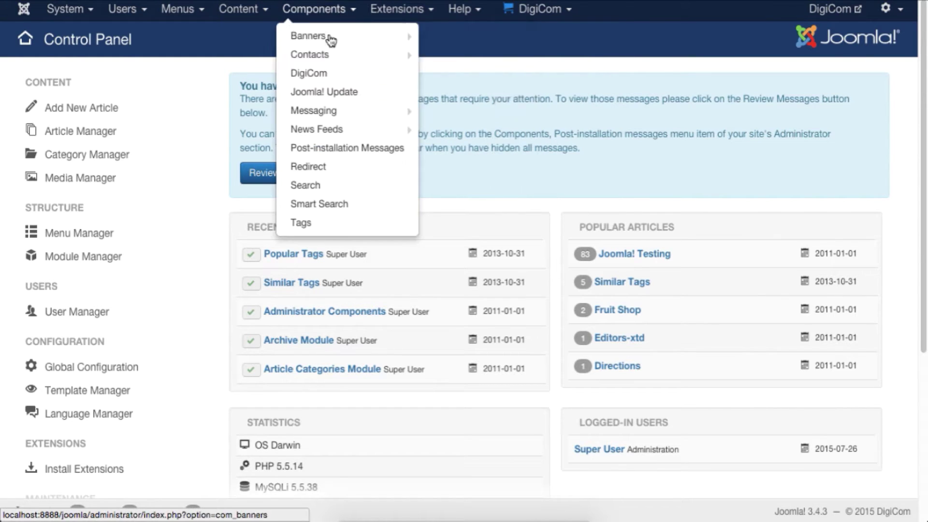
click(324, 75)
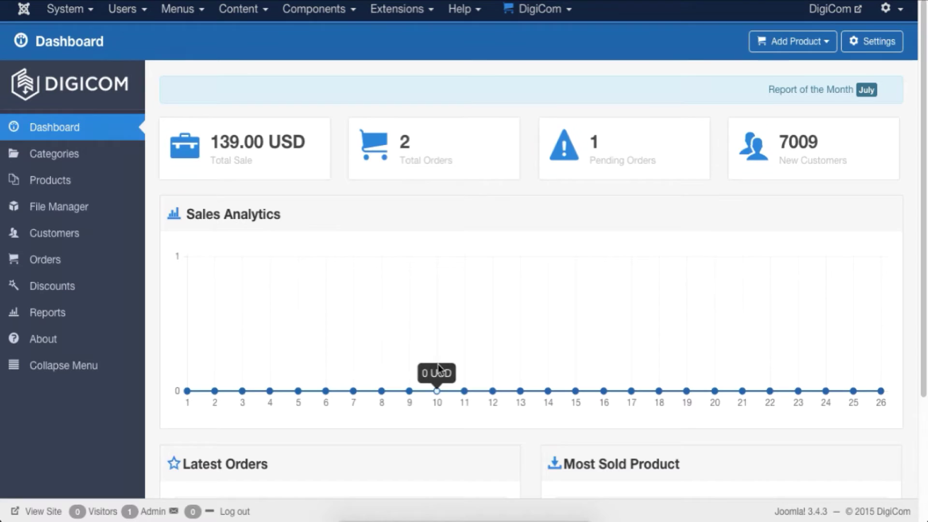
scroll(405, 382, down, 1)
scroll(290, 411, down, 2)
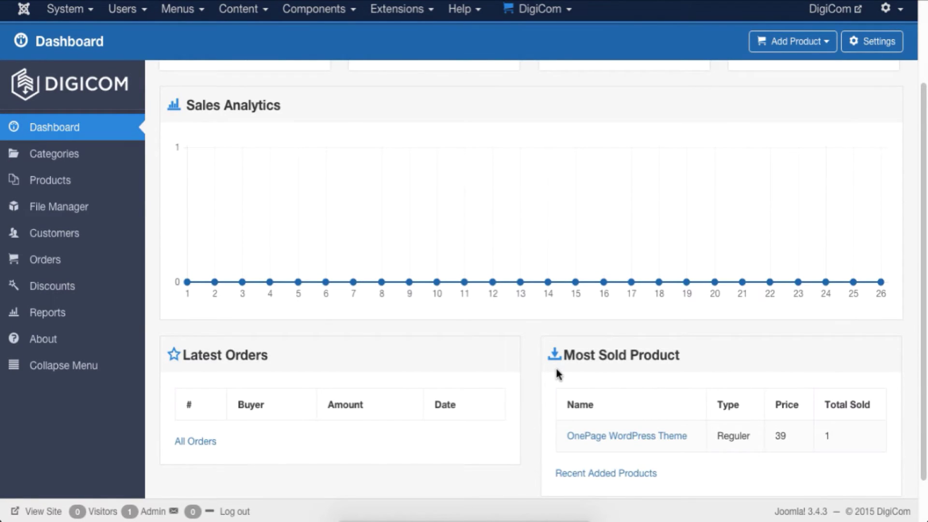
scroll(626, 170, up, 3)
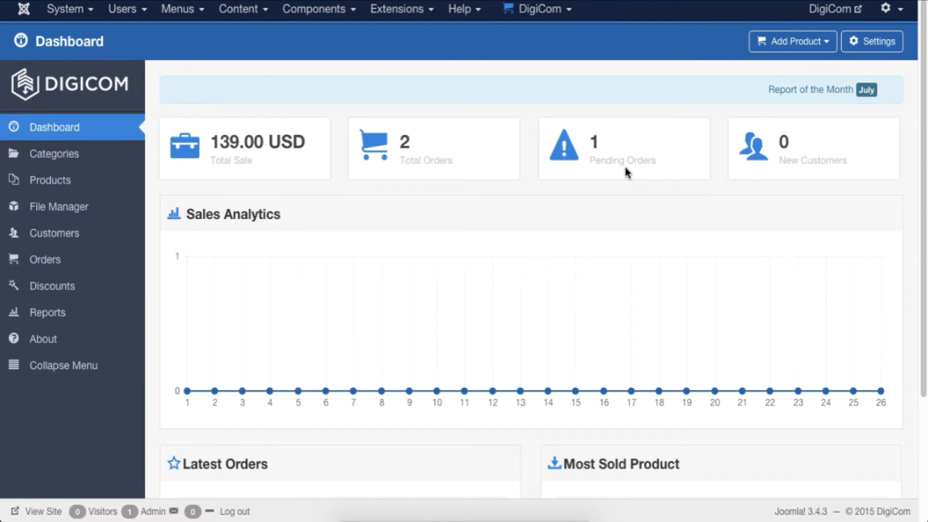
click(795, 46)
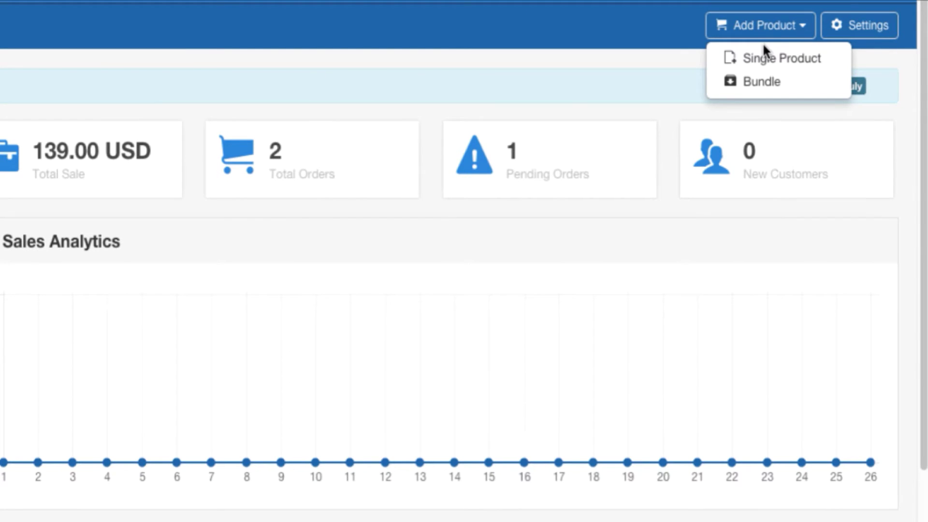
click(81, 167)
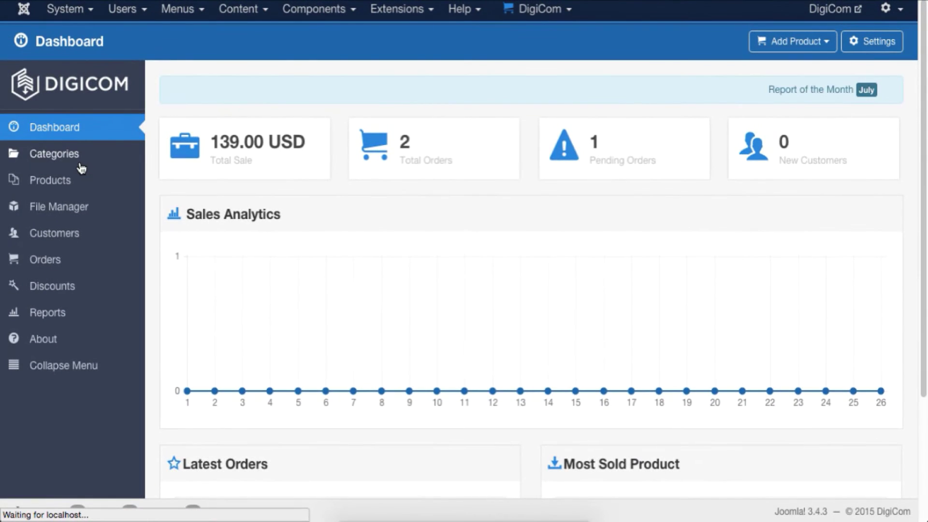
click(67, 189)
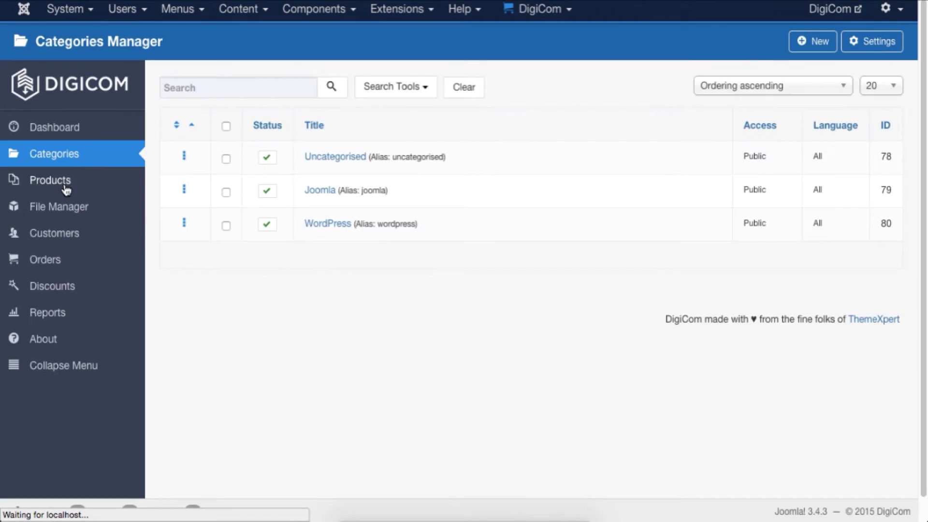
click(58, 208)
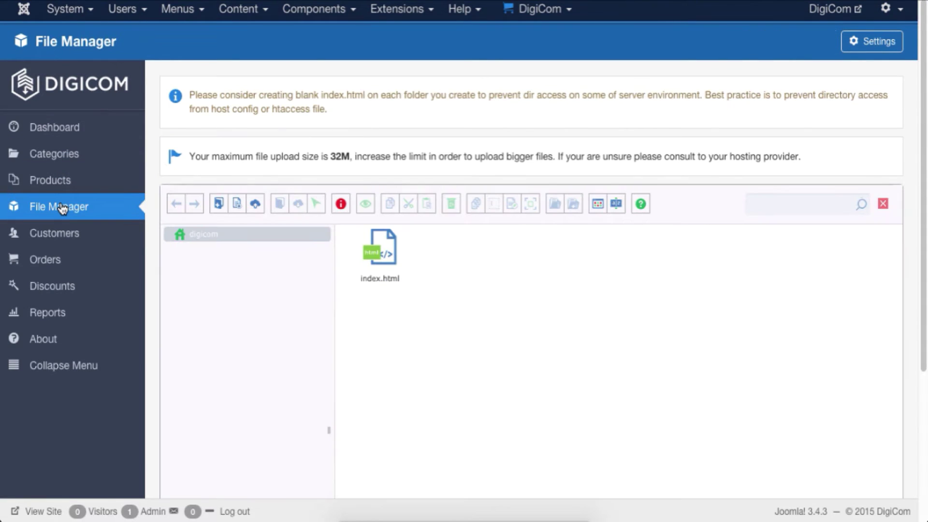
click(50, 290)
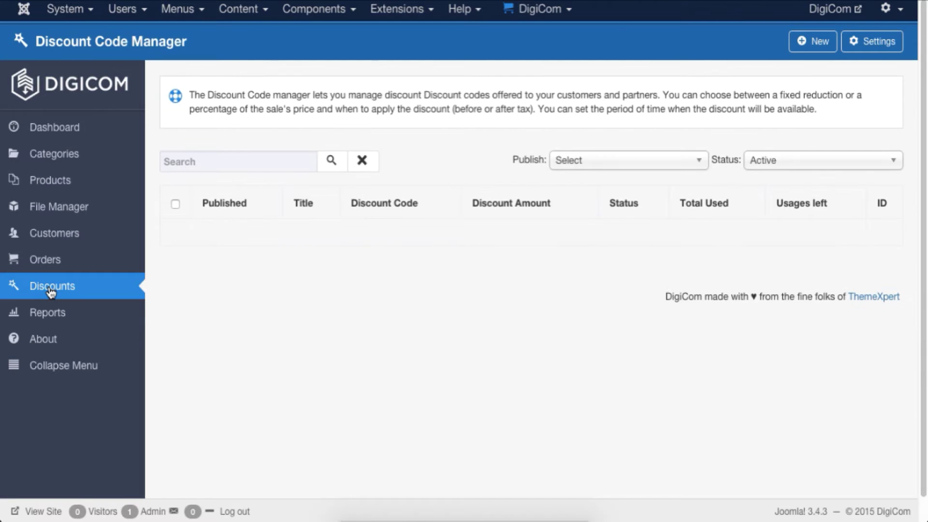
click(43, 347)
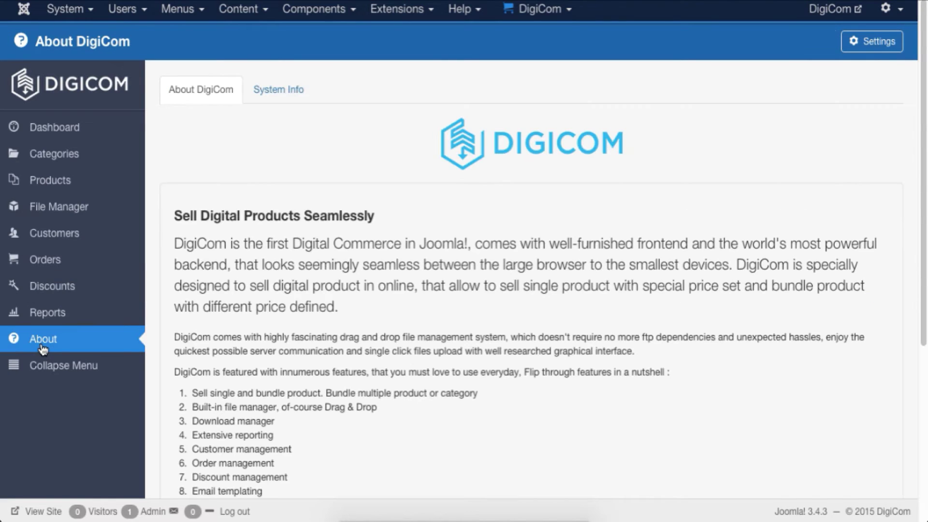
click(56, 314)
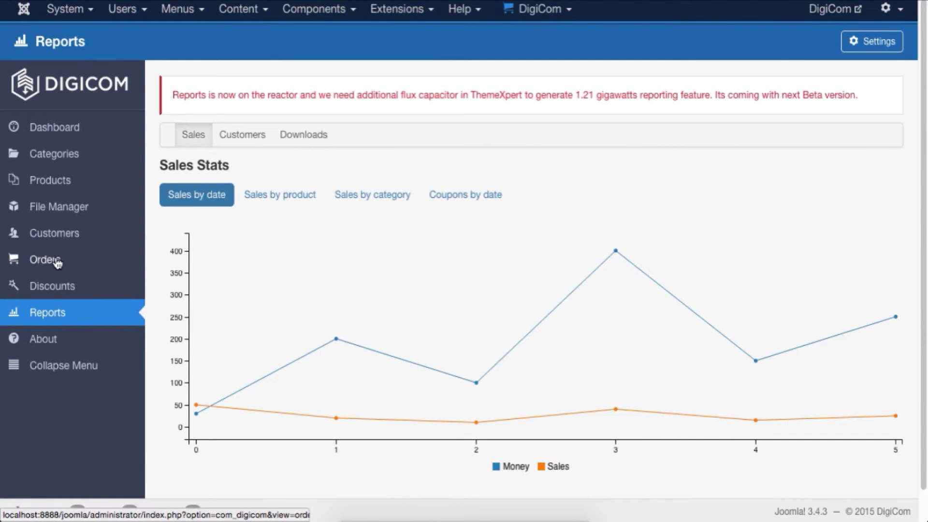
click(59, 261)
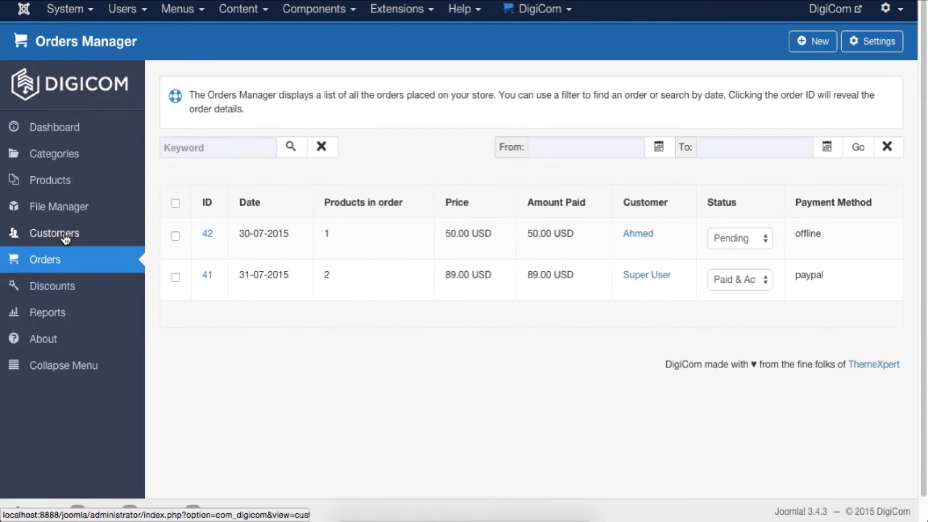
click(65, 235)
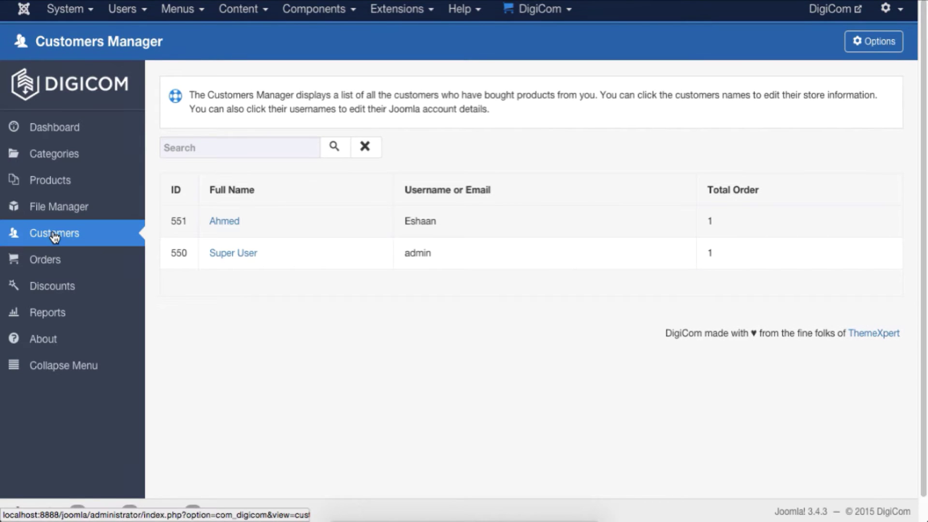
click(531, 8)
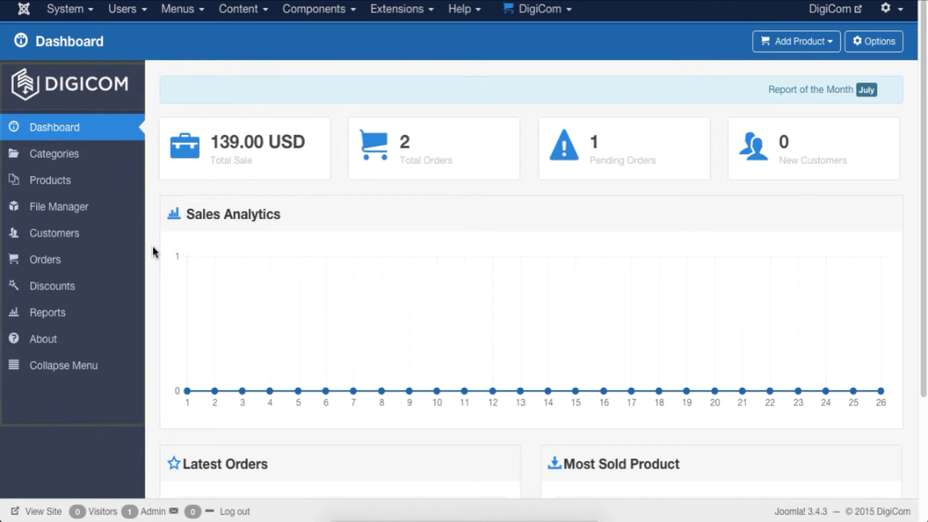
Open the DigiCom Options panel and go to its Configuration settings
click(566, 18)
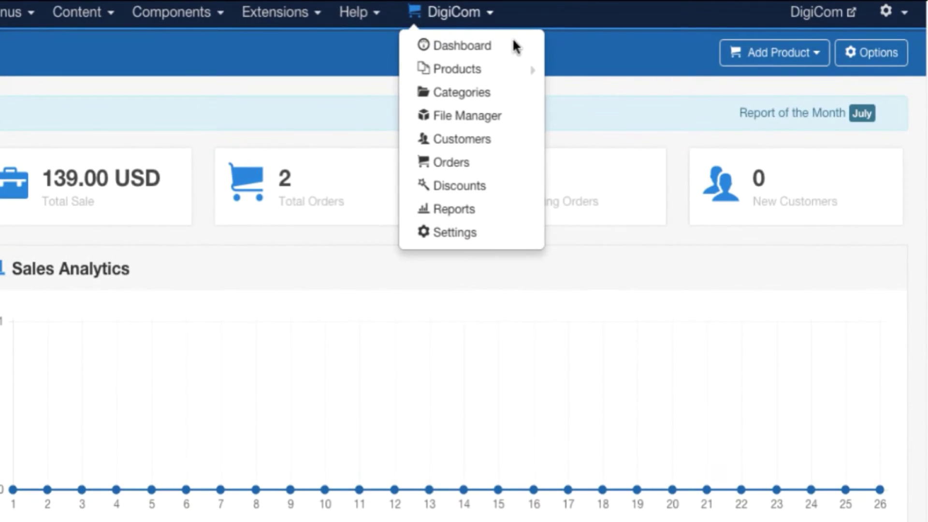
click(878, 53)
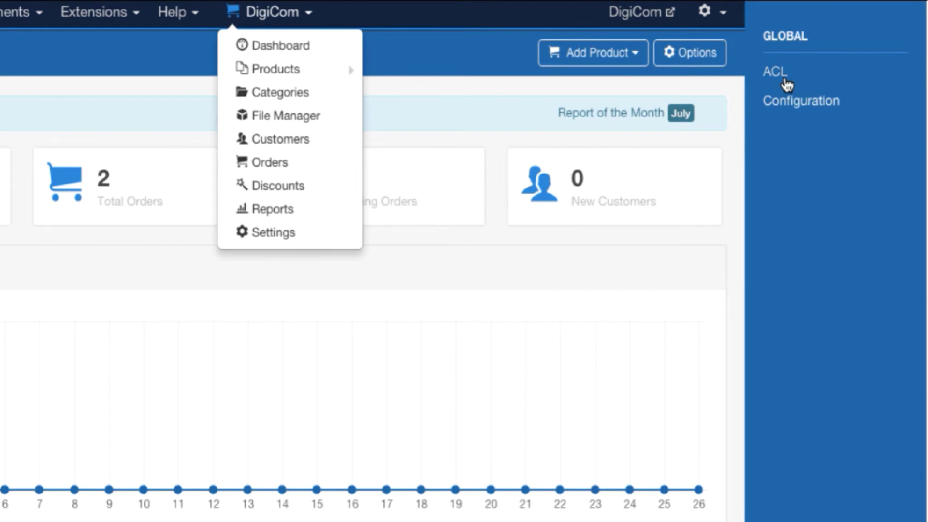
click(779, 73)
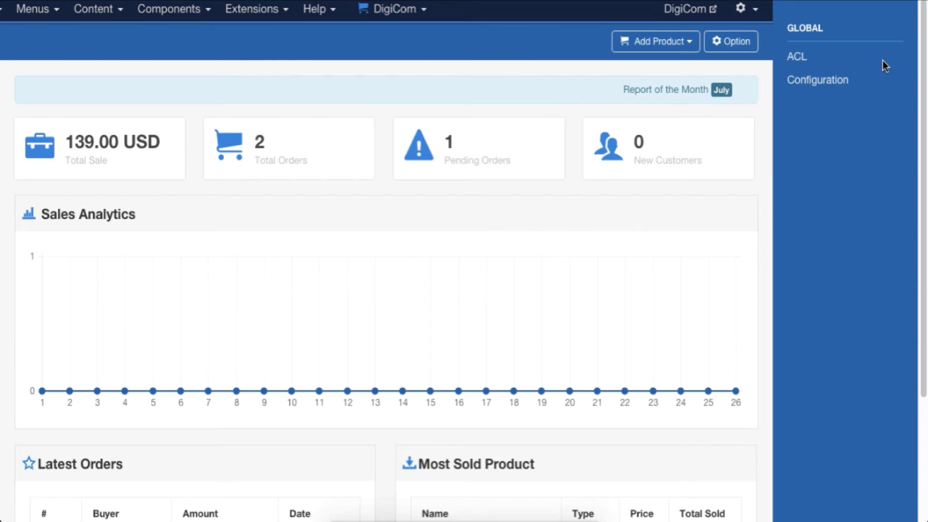
click(843, 82)
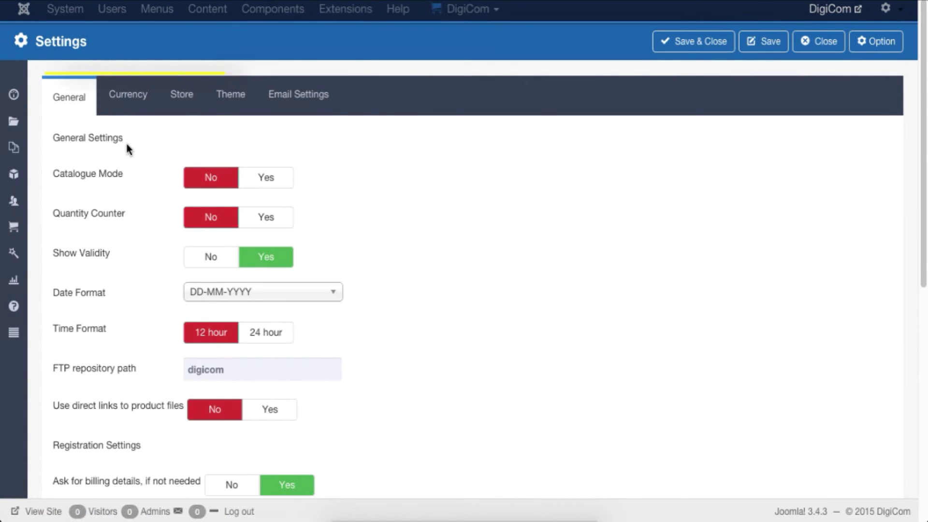
Preview the Currency, Store, Theme and Email Settings tabs
click(126, 103)
click(183, 97)
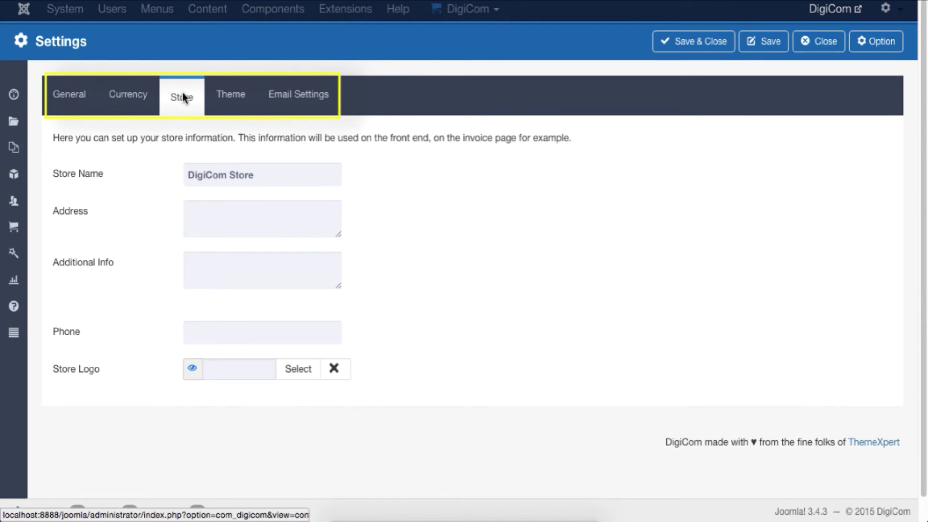
click(225, 97)
click(285, 95)
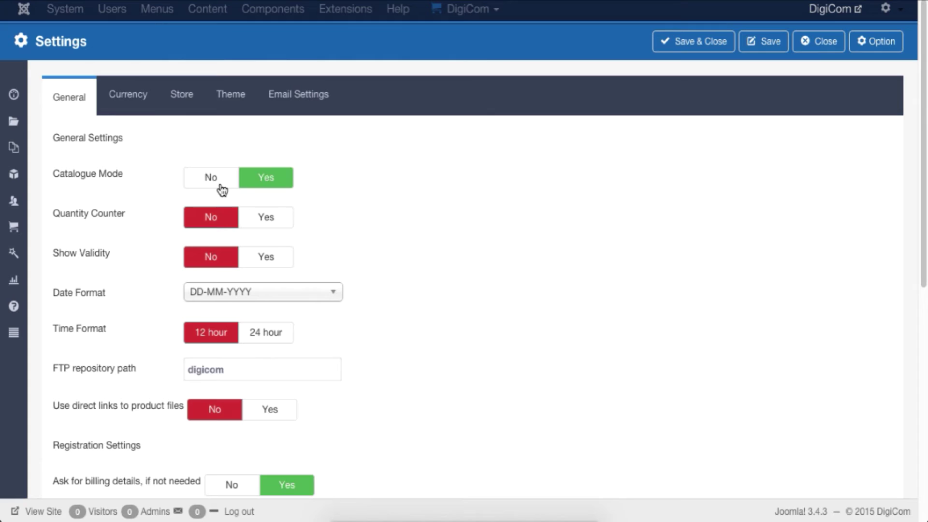
Toggle Catalogue Mode, Quantity Counter and Show Validity, ending with Quantity Counter and Show Validity off
click(222, 189)
click(244, 188)
click(265, 223)
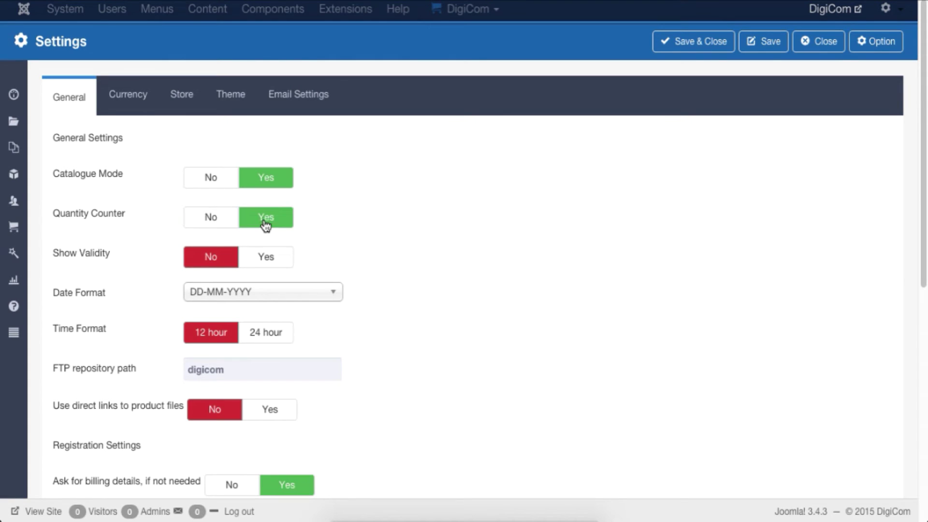
click(256, 258)
click(191, 263)
click(211, 217)
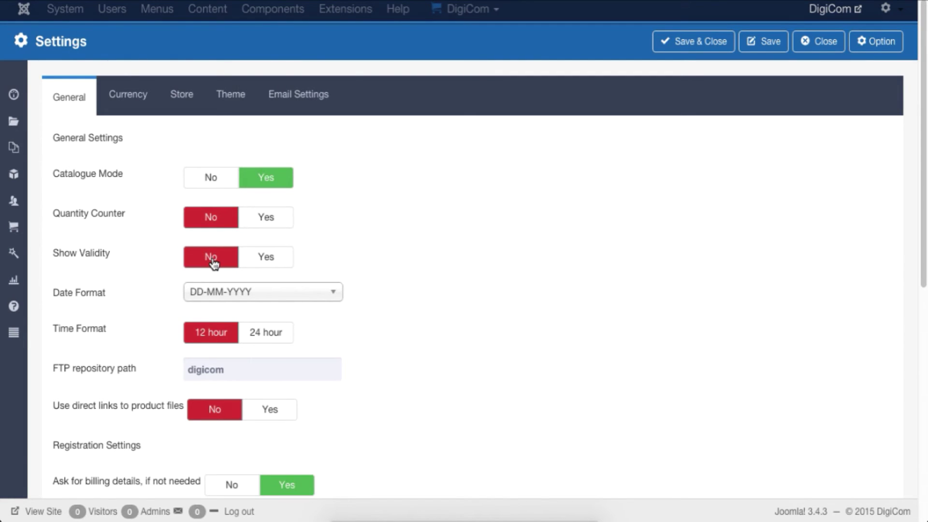
Inspect the default payment methods, countries list and FTP repository path, then return to Currency
scroll(213, 263, down, 6)
scroll(213, 263, down, 1)
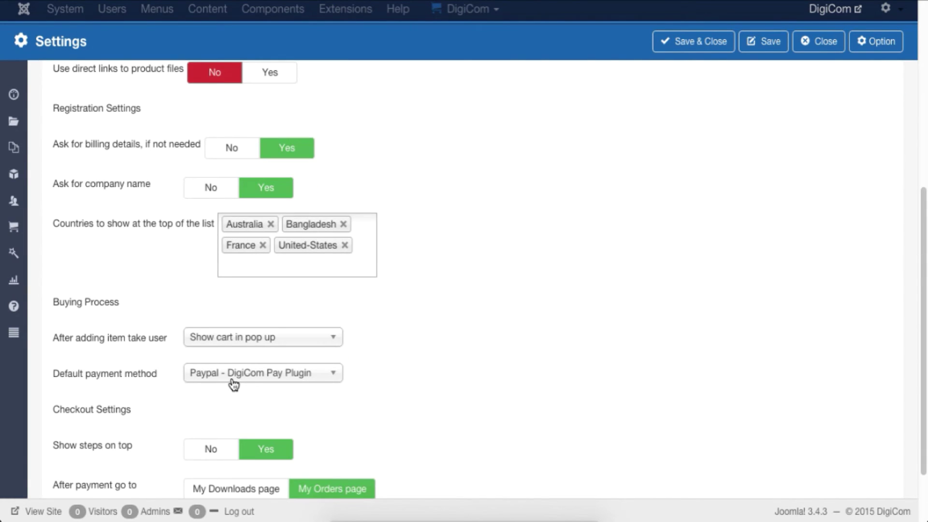
click(234, 382)
click(315, 261)
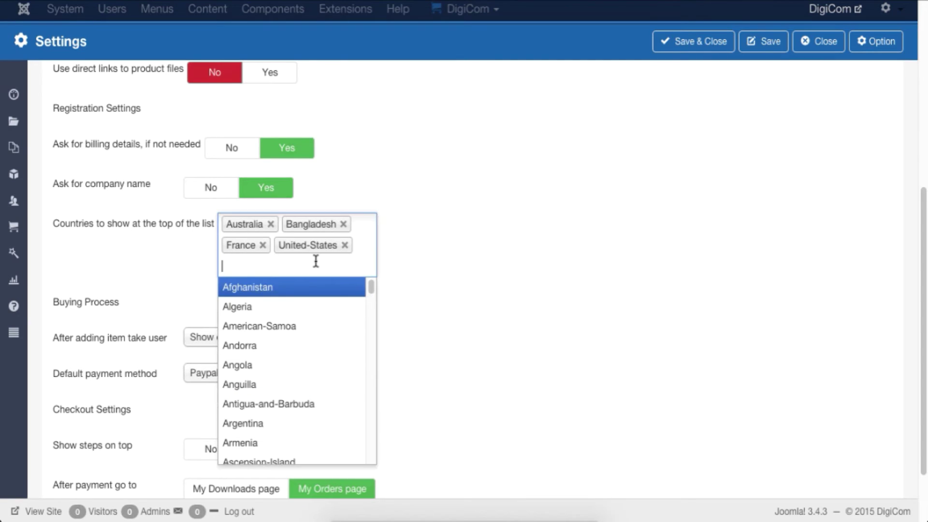
scroll(315, 260, up, 6)
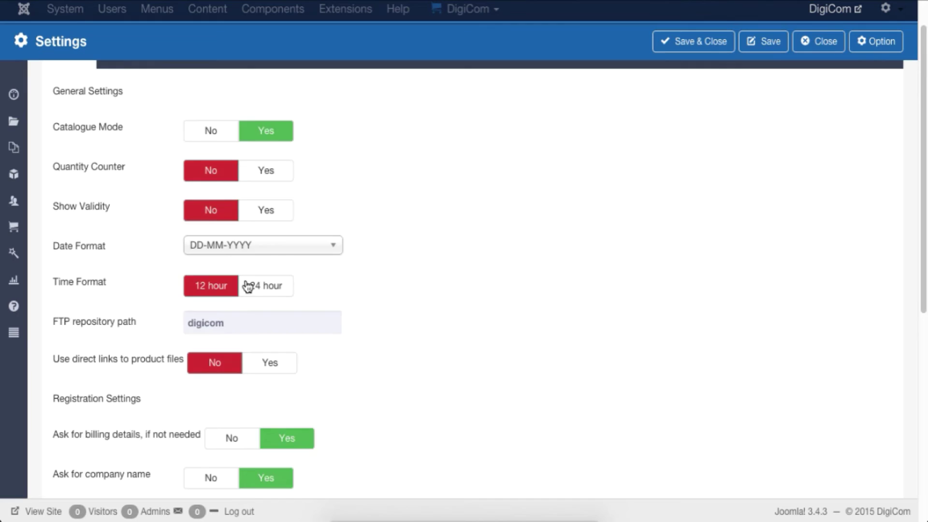
scroll(248, 287, down, 3)
click(286, 190)
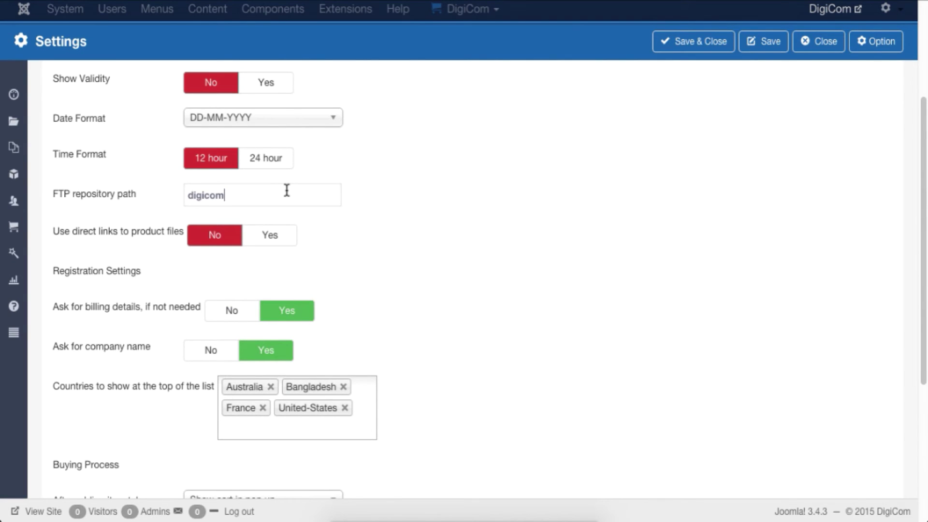
scroll(388, 213, up, 3)
click(137, 106)
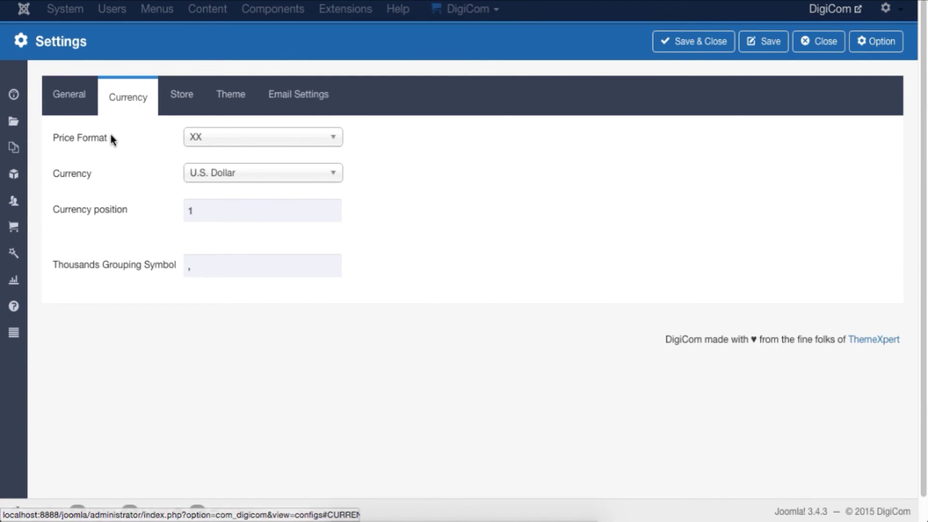
View the Store settings with help for Phone and Store Logo, then move to Theme
mouse_move(104, 210)
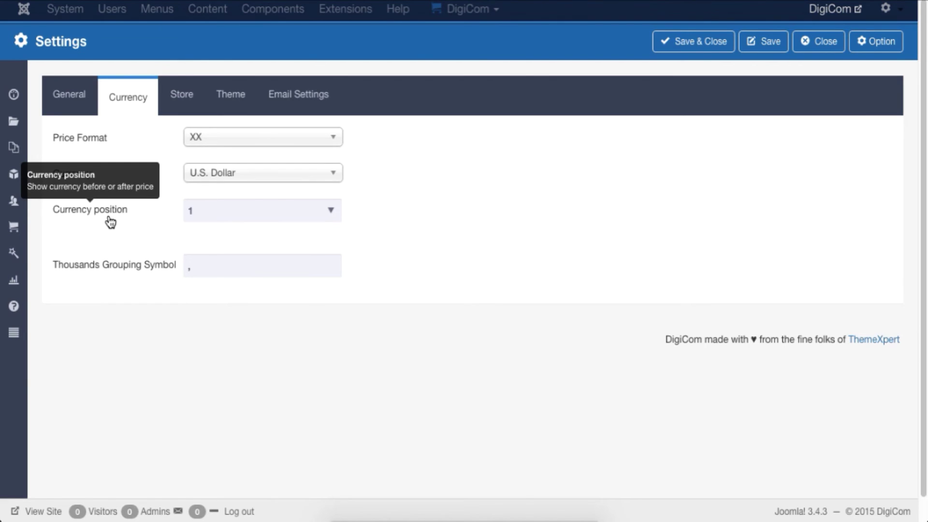
click(183, 97)
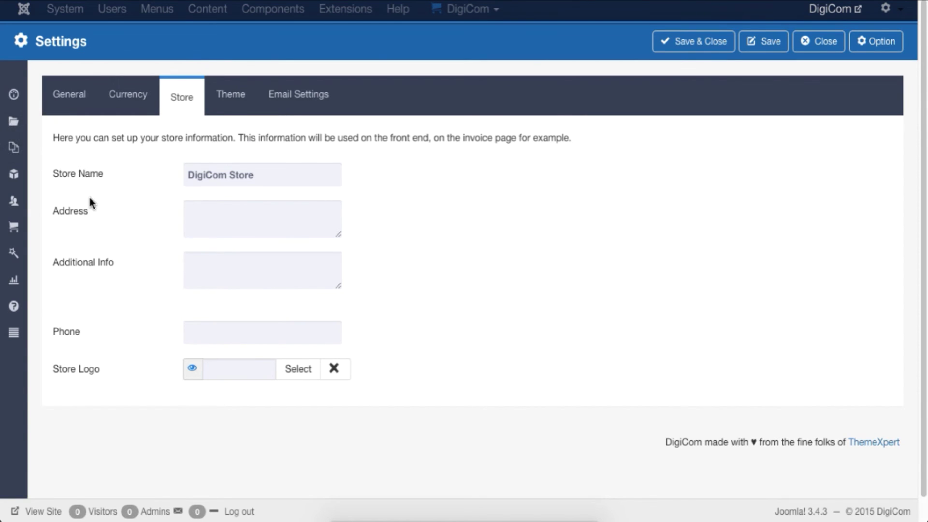
mouse_move(72, 329)
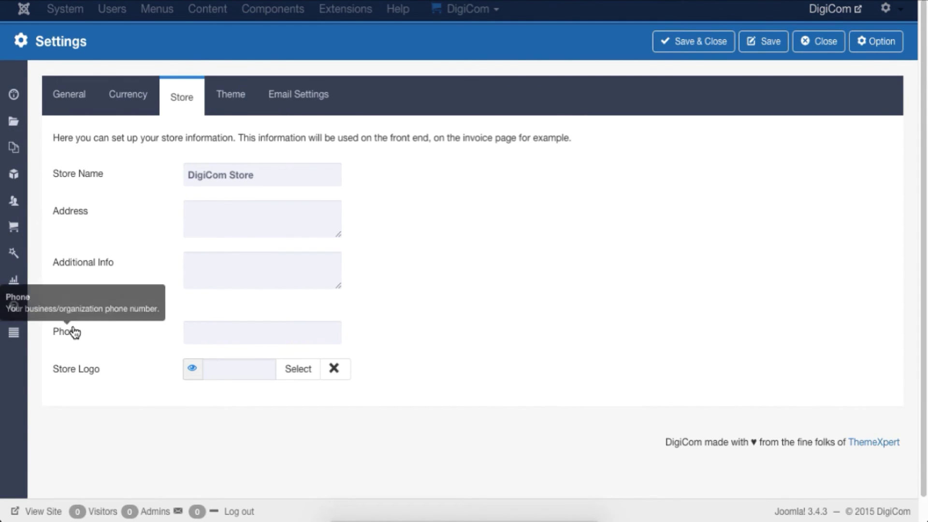
mouse_move(86, 380)
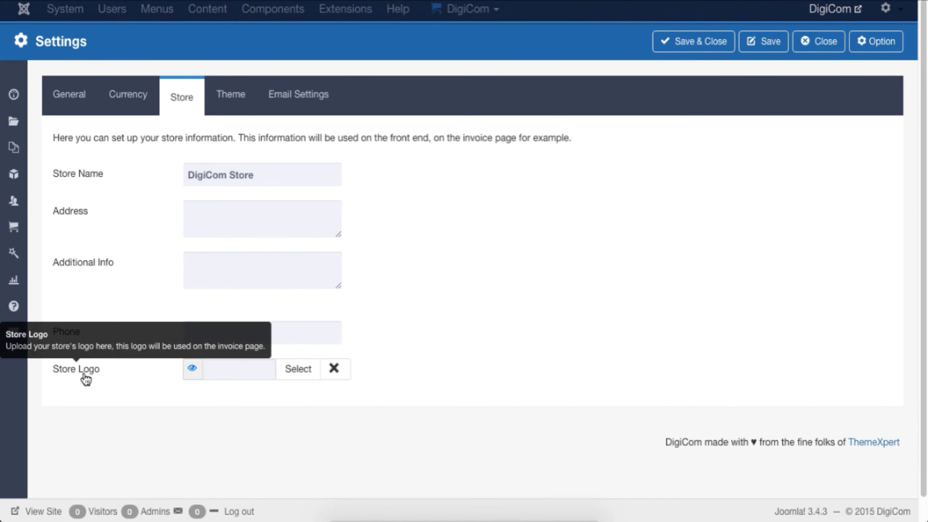
click(238, 98)
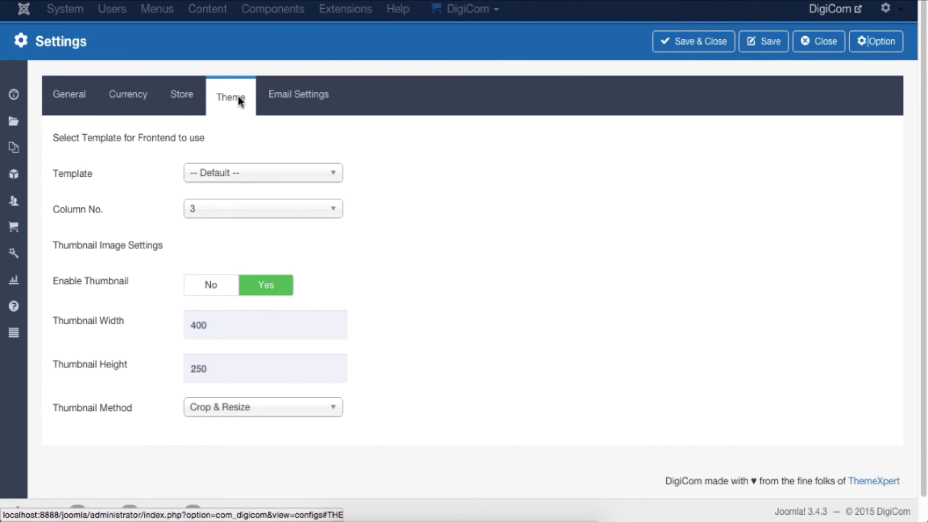
Review the Template and Column No. choices, keeping 3 columns, then go to Email Settings
click(231, 175)
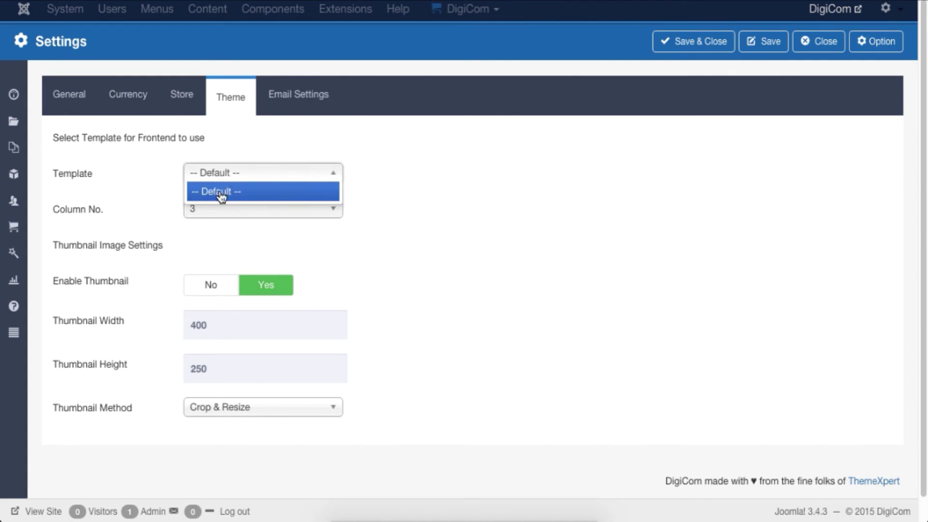
click(207, 213)
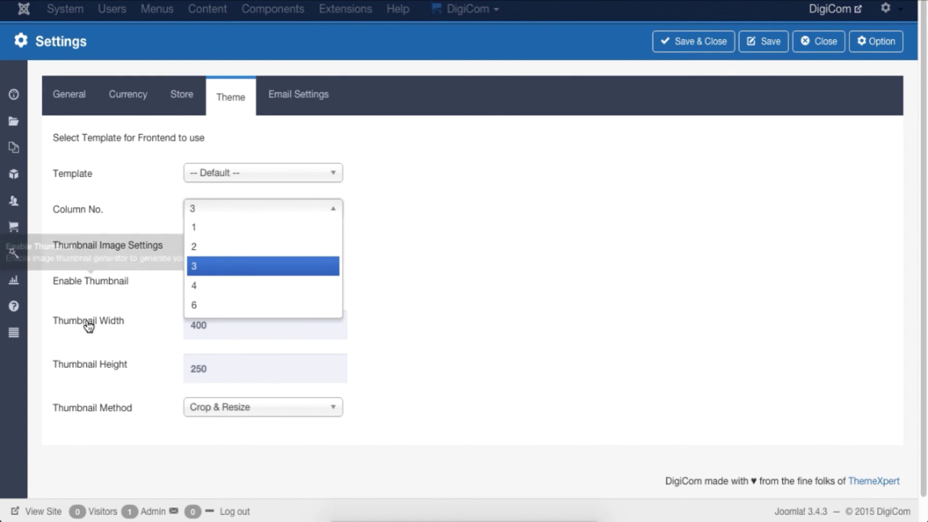
click(151, 265)
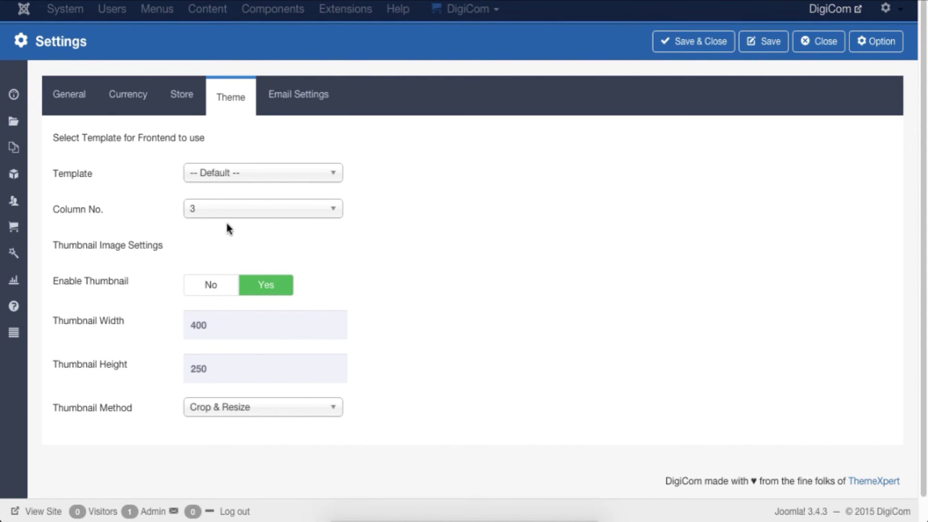
click(322, 100)
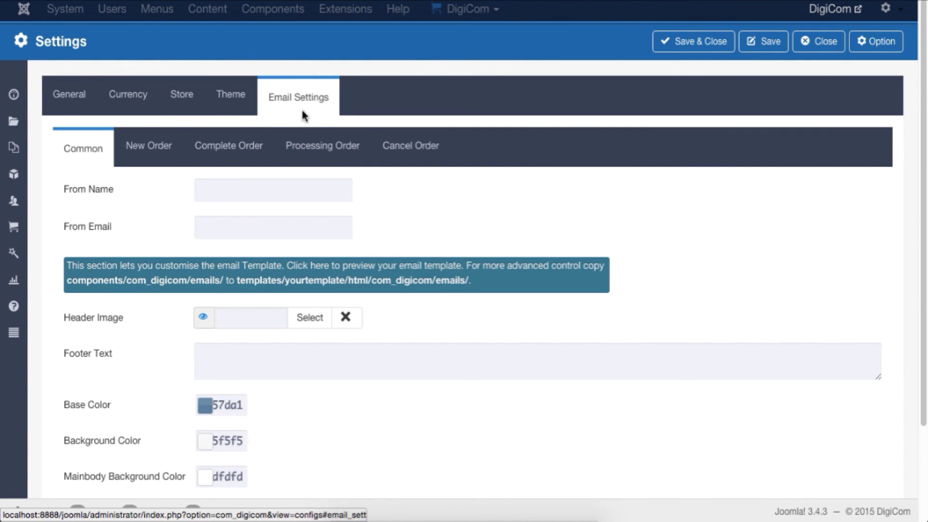
Step through the New Order, Complete Order, Processing Order and Cancel Order email sub-tabs
click(149, 146)
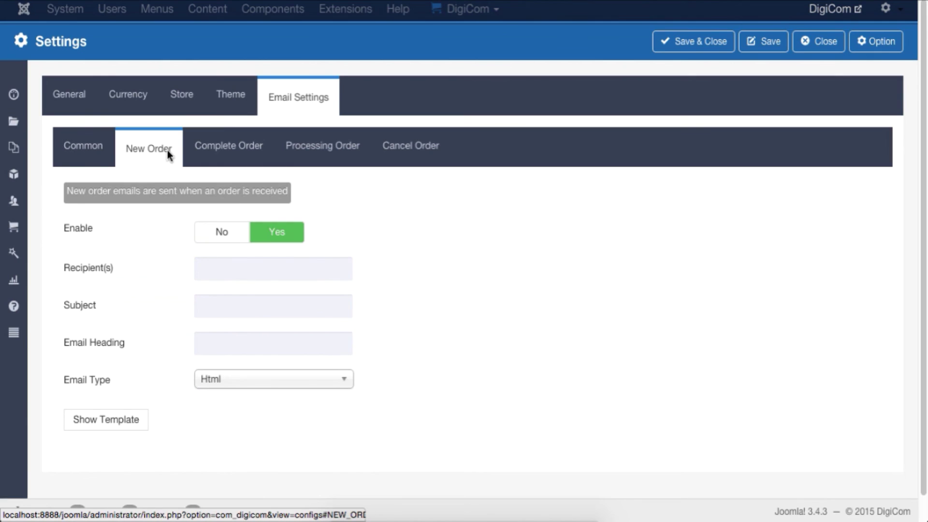
click(202, 152)
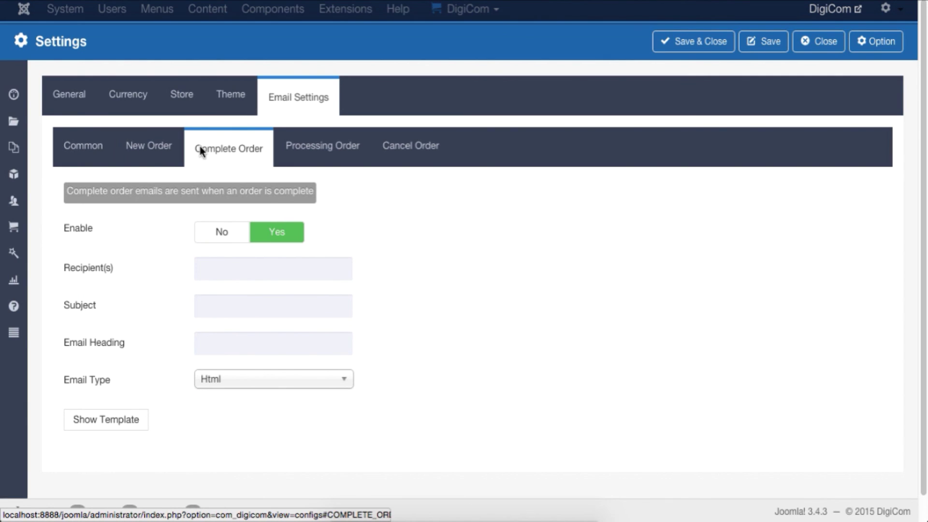
click(285, 146)
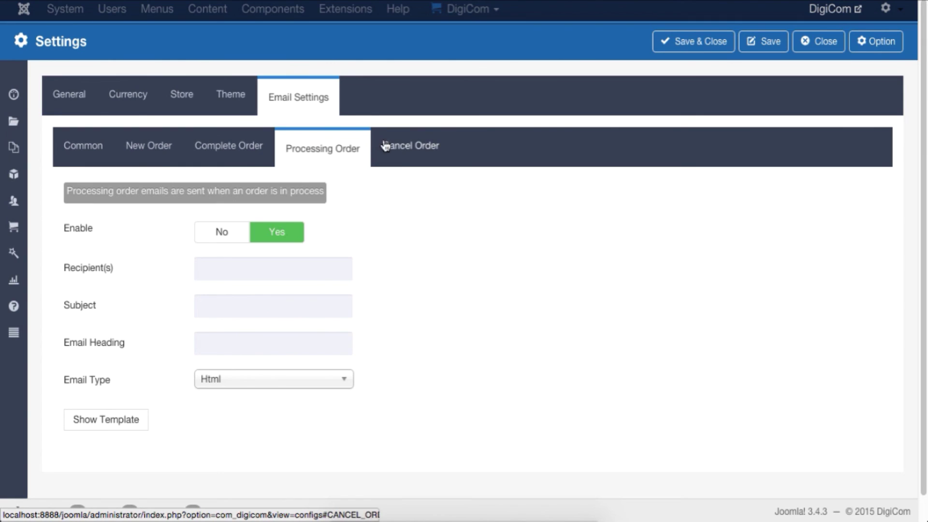
click(396, 148)
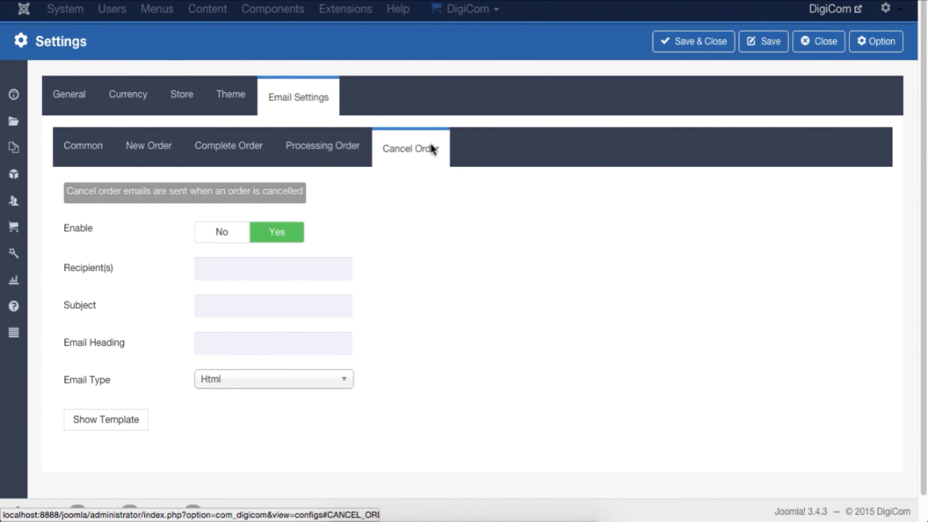